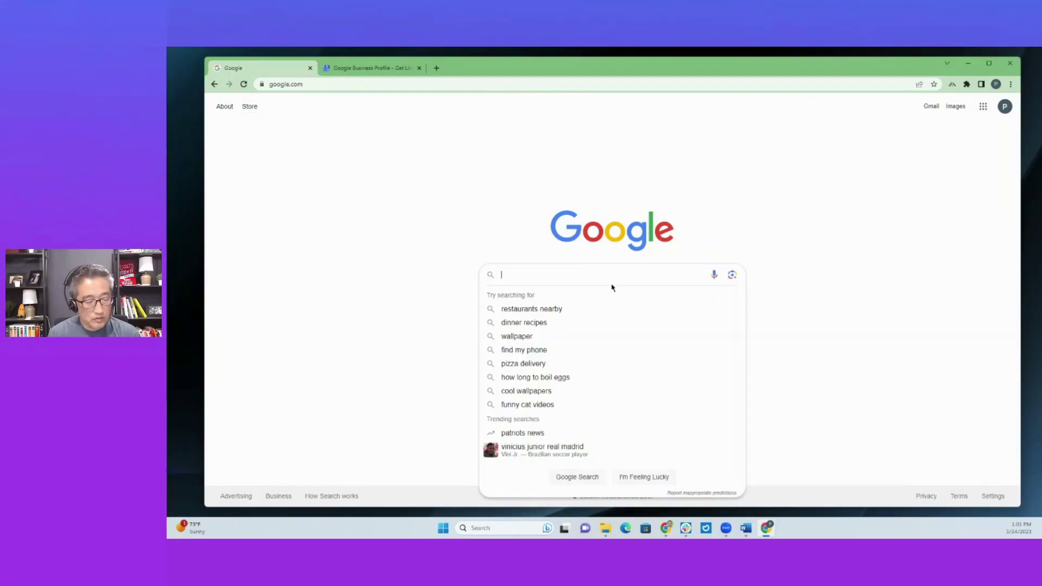
Search Google for 'google business profile guideline'.
{"action": "type", "text": "google bus"}
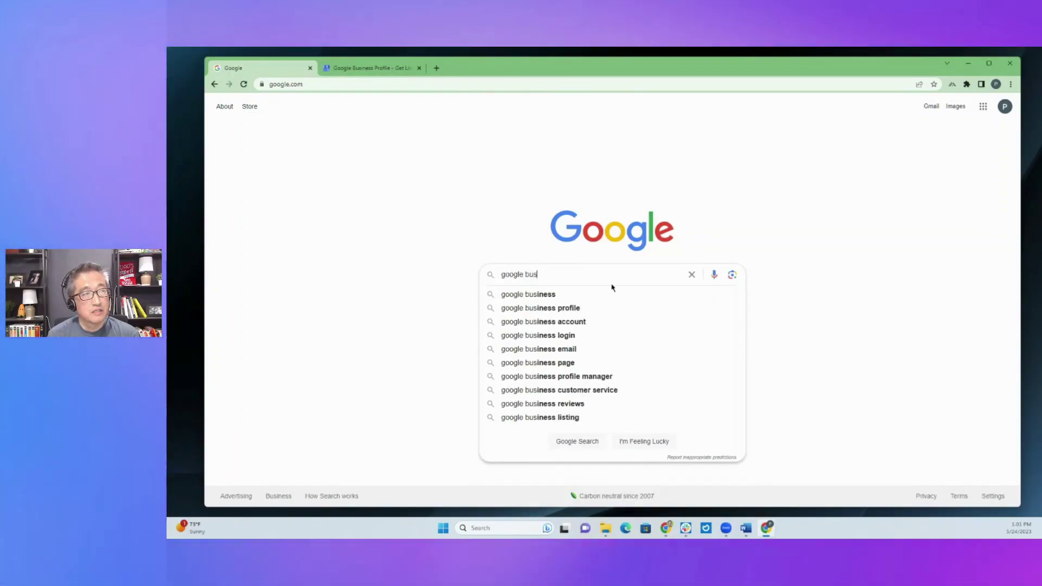
{"action": "type", "text": "iness profile guidelin"}
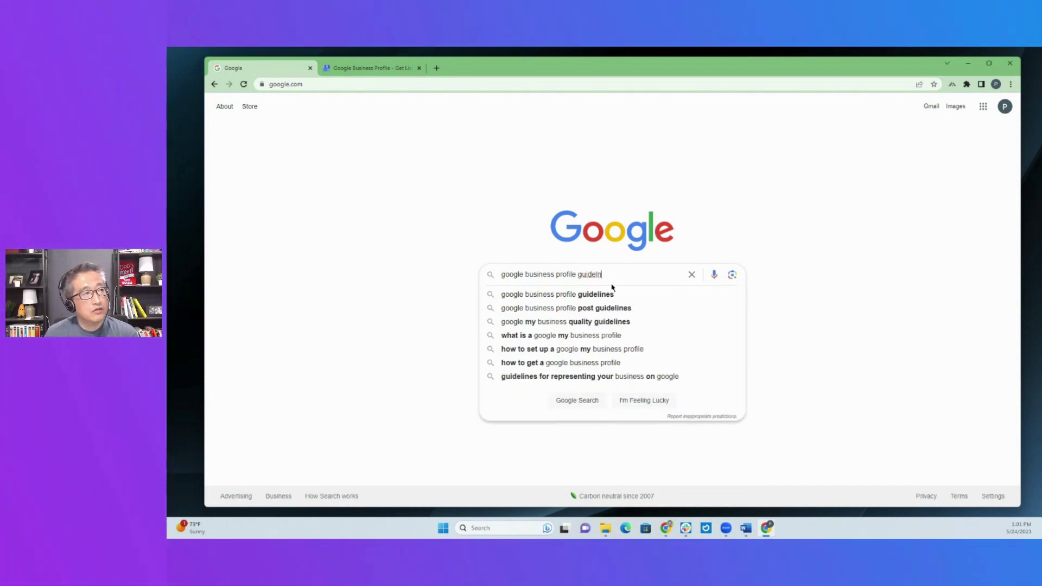
{"action": "type", "text": "e"}
{"action": "key", "text": "Return"}
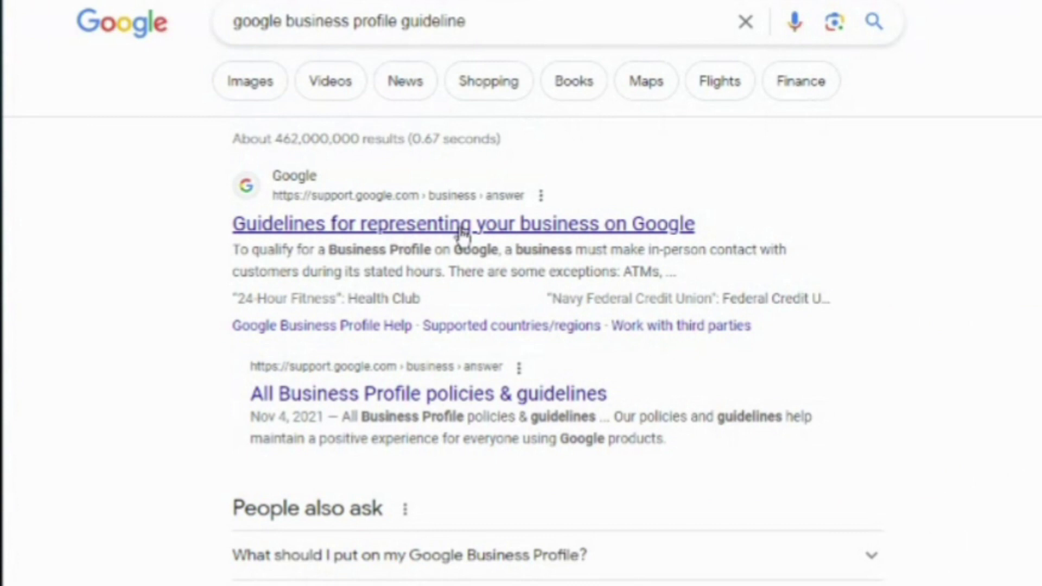
Open the representing-your-business guidelines article, expand Eligible and Ineligible businesses, and dismiss the survey.
{"action": "left_click", "coordinate": [553, 231]}
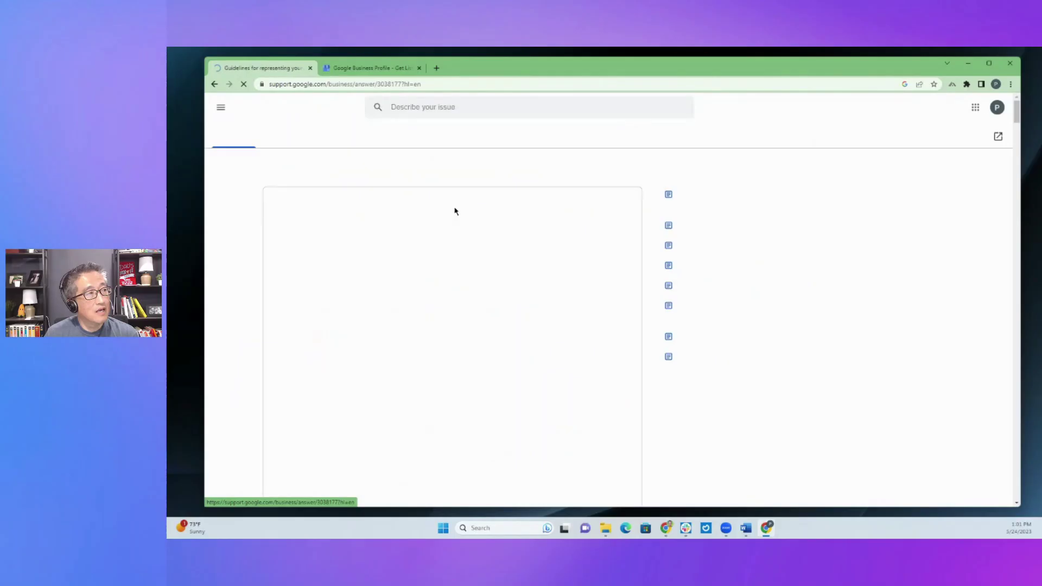
{"action": "scroll", "coordinate": [375, 301], "scroll_direction": "down", "scroll_amount": 10}
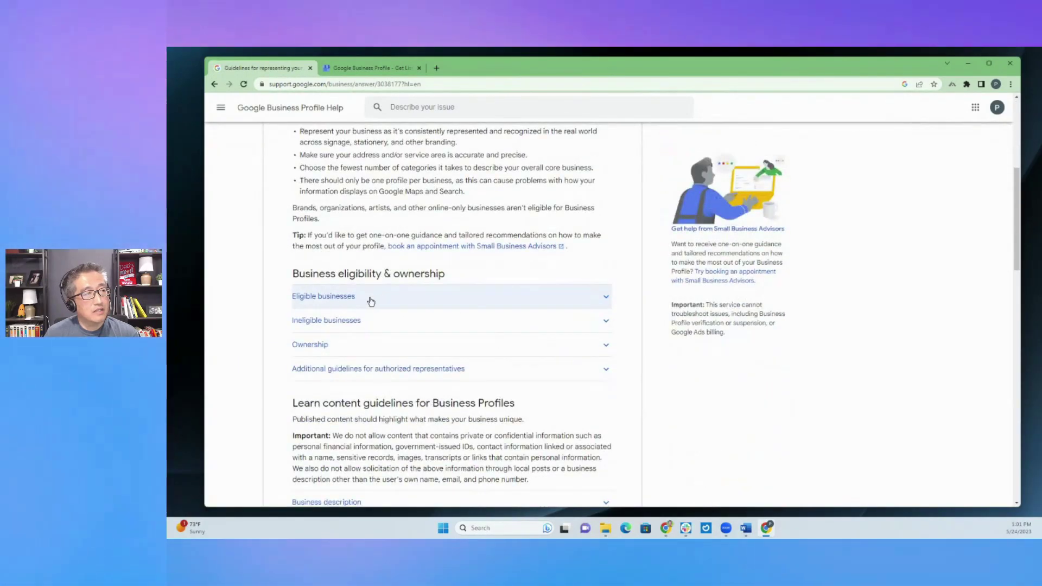
{"action": "left_click", "coordinate": [606, 297]}
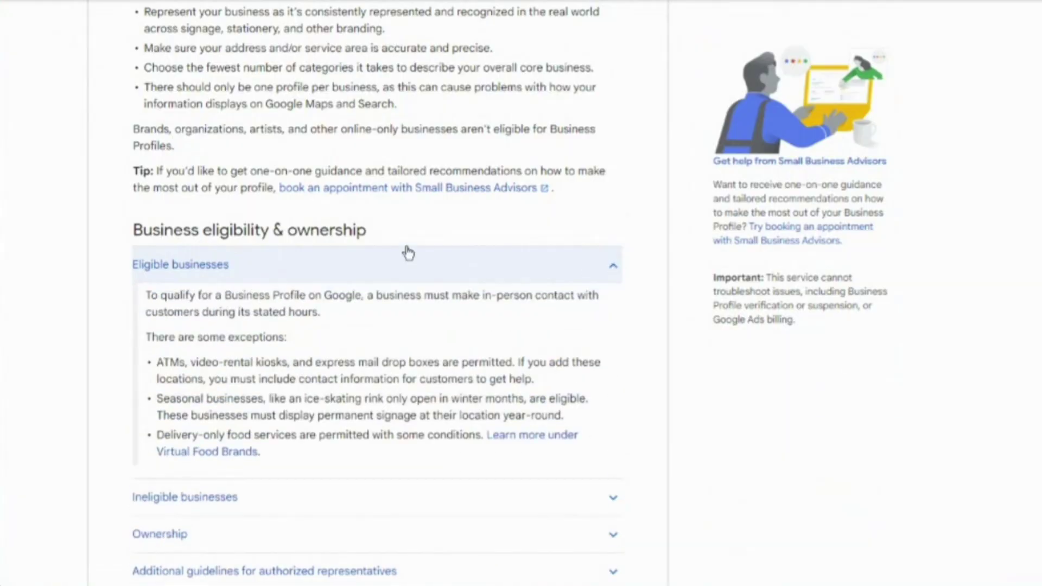
{"action": "scroll", "coordinate": [409, 251], "scroll_direction": "down", "scroll_amount": 3}
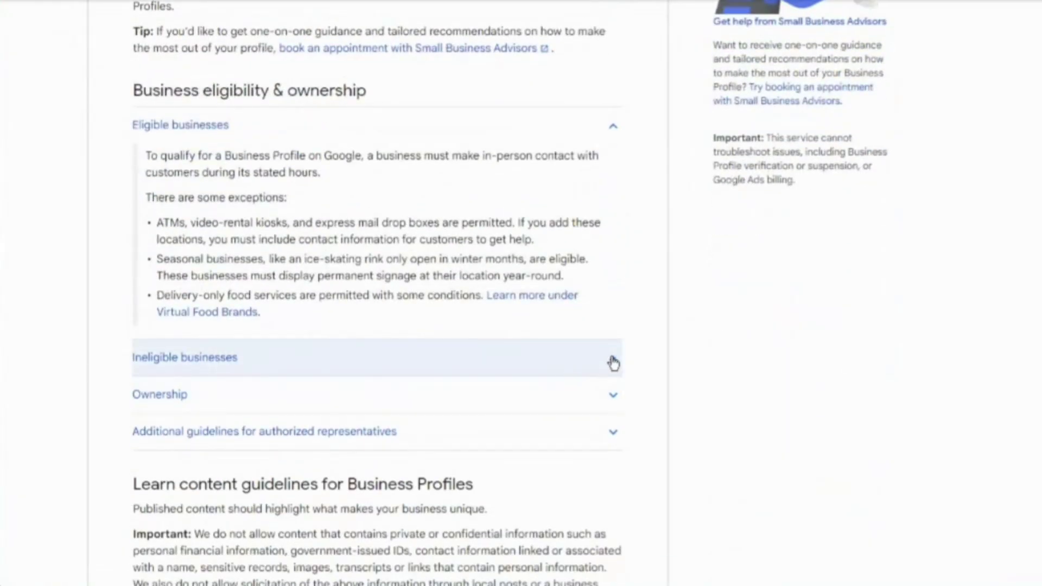
{"action": "left_click", "coordinate": [604, 363]}
{"action": "scroll", "coordinate": [554, 337], "scroll_direction": "down", "scroll_amount": 3}
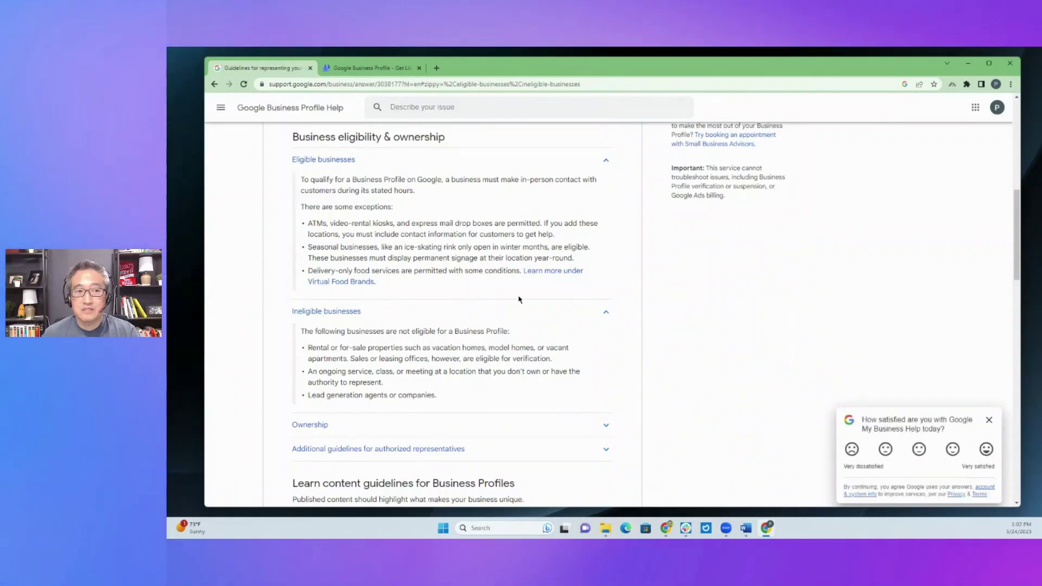
{"action": "left_click", "coordinate": [988, 422]}
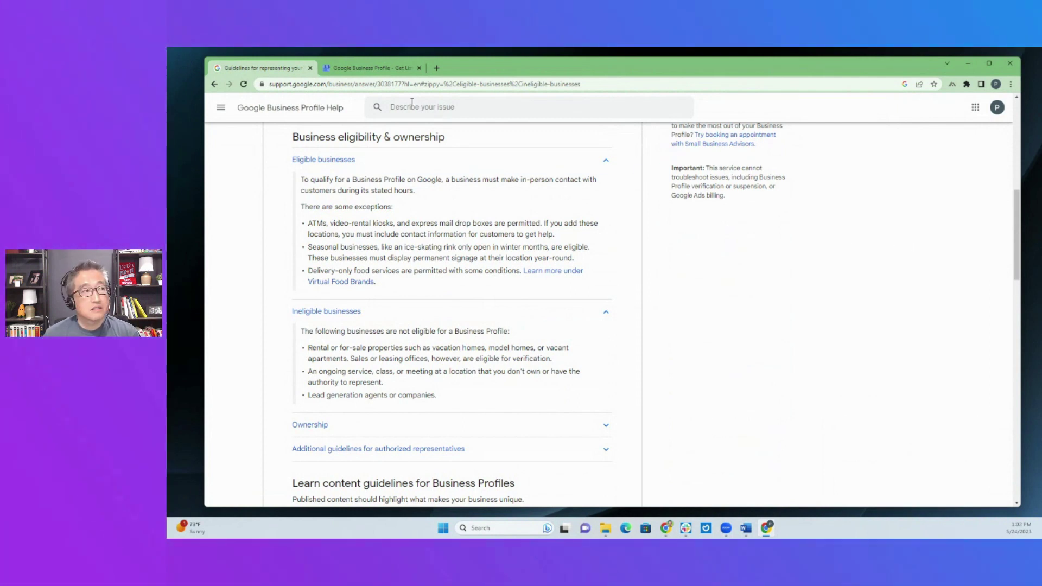
Switch back to the 'Google Business Profile - Get Listed' tab and select its address.
{"action": "left_click", "coordinate": [363, 69]}
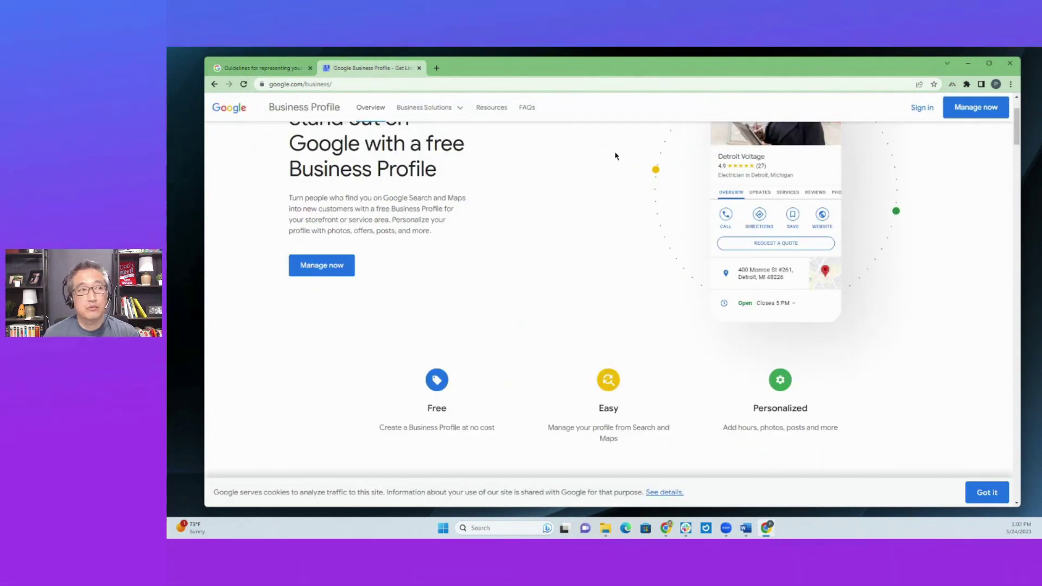
{"action": "left_click", "coordinate": [375, 85]}
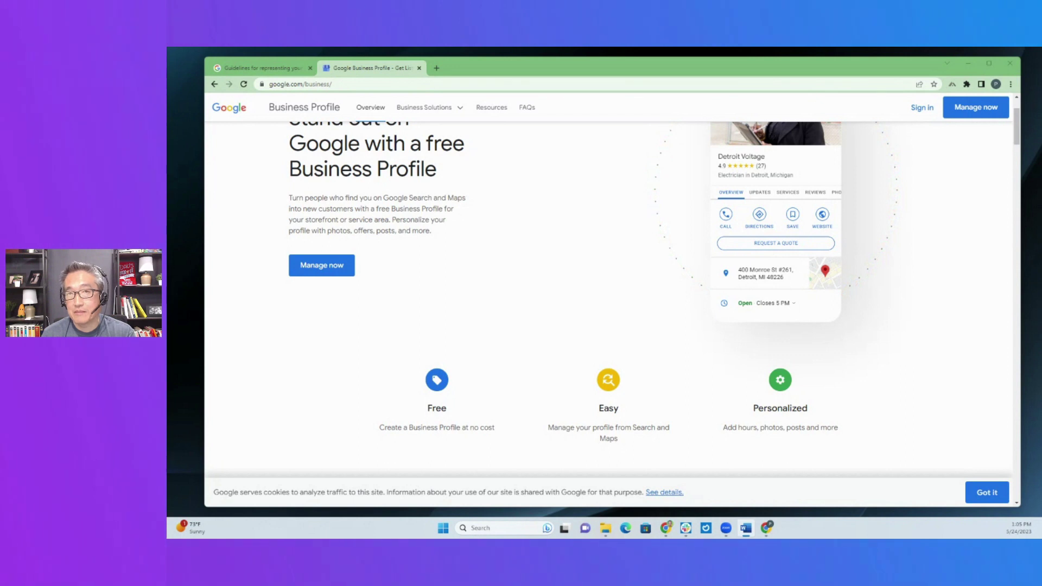
Load google.com/business in Chrome, replacing the current address.
{"action": "left_click", "coordinate": [1001, 267]}
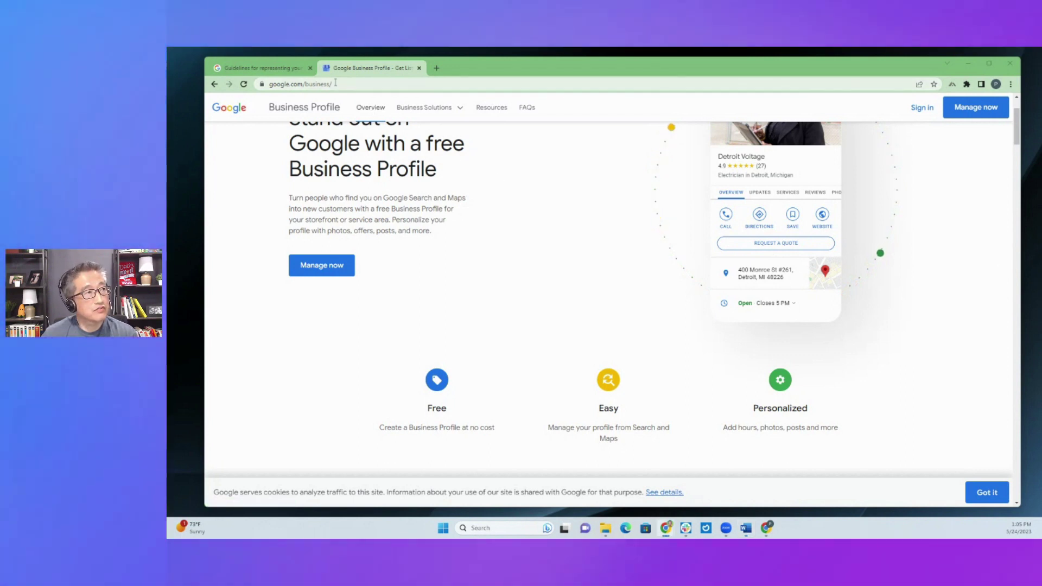
{"action": "left_click", "coordinate": [412, 84]}
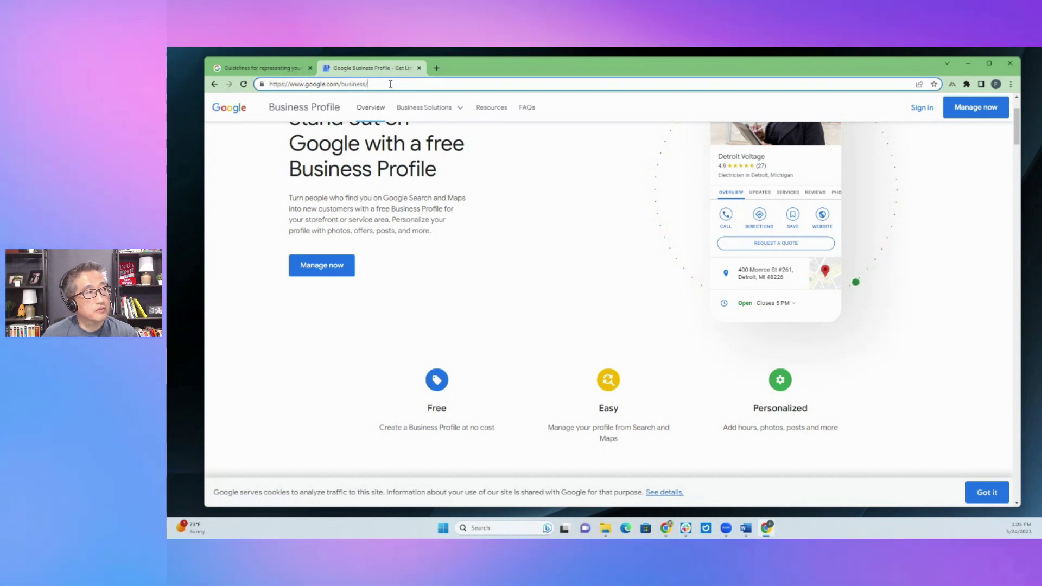
{"action": "key", "text": "ctrl+a"}
{"action": "type", "text": "googl"}
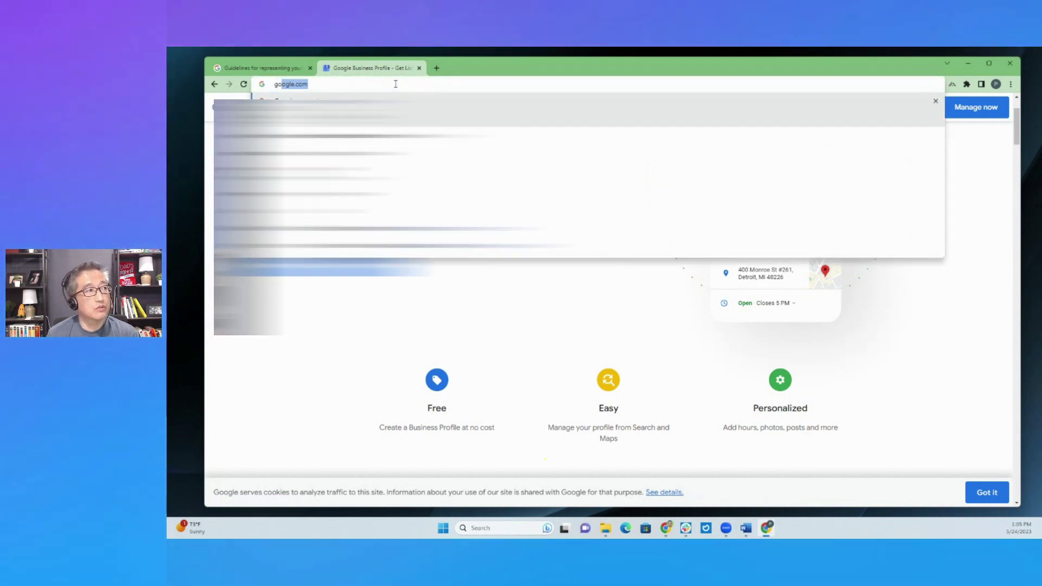
{"action": "type", "text": "e.com/"}
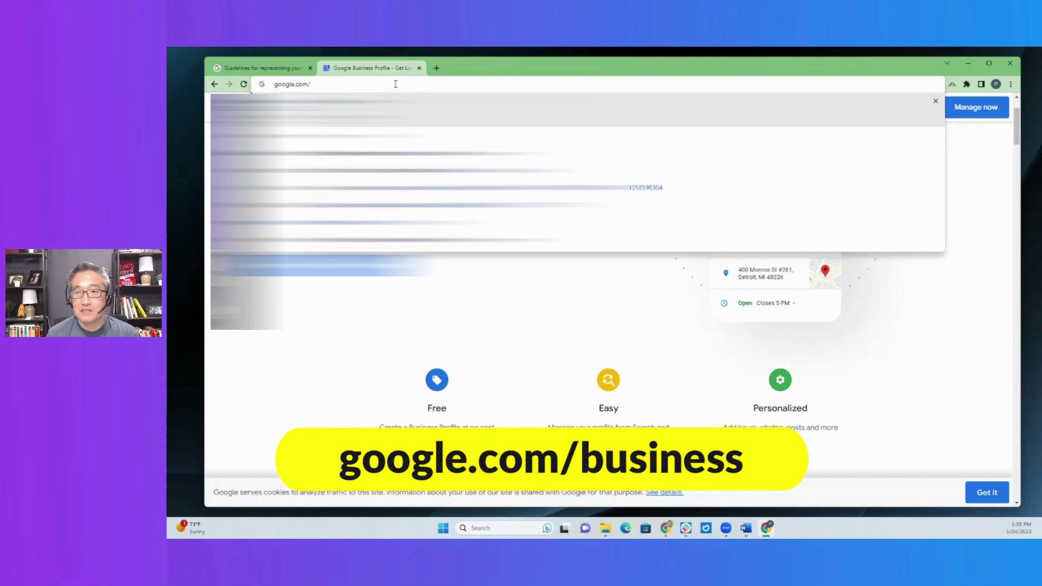
{"action": "type", "text": "business"}
{"action": "key", "text": "Return"}
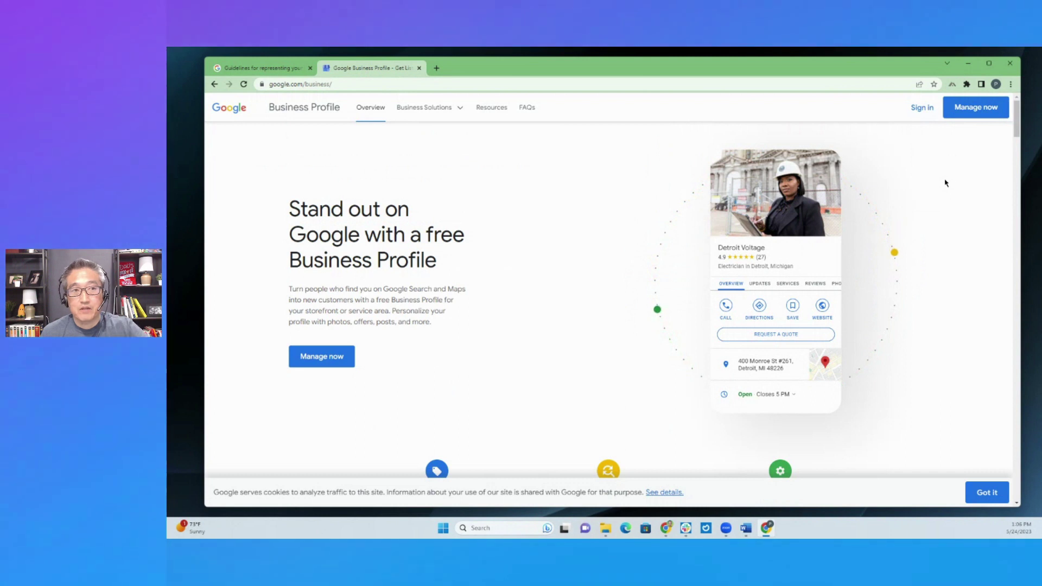
Choose Manage now to begin creating a new Business Profile.
{"action": "left_click", "coordinate": [976, 108]}
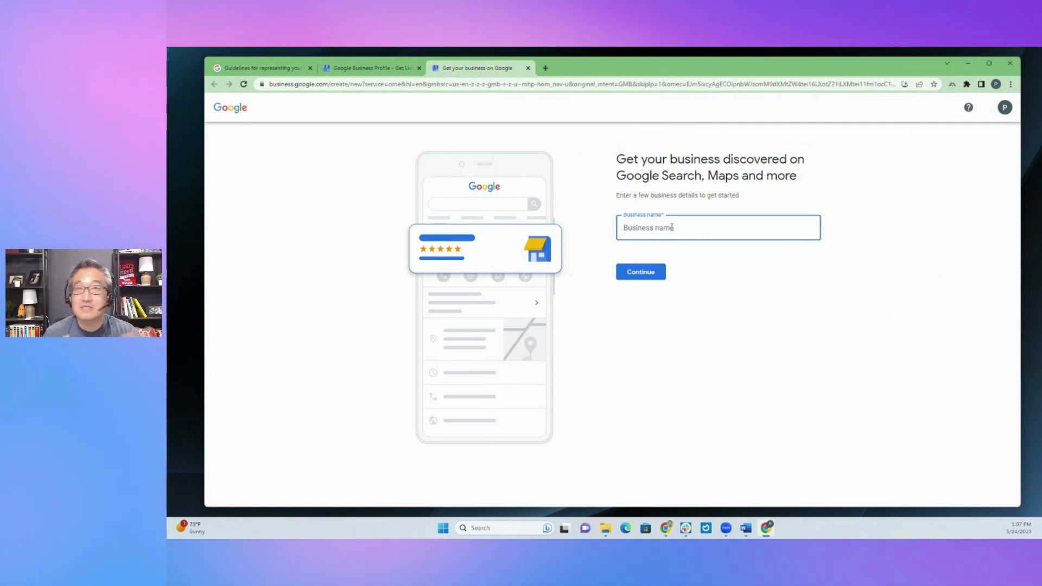
Enter 'Pro360.io' as the business name and create a business with that name.
{"action": "type", "text": "P"}
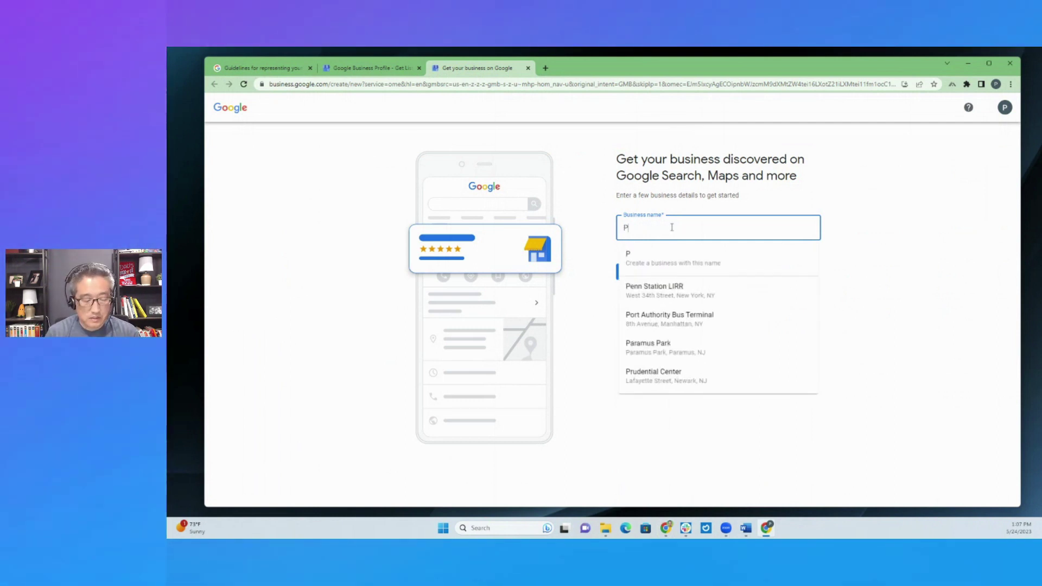
{"action": "type", "text": "ro360.io"}
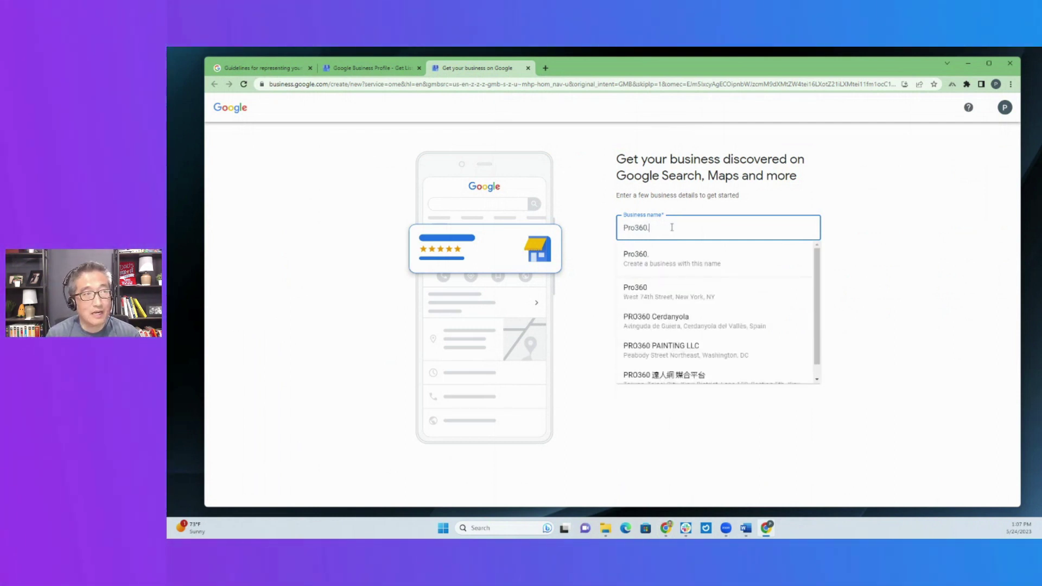
{"action": "left_click", "coordinate": [660, 264]}
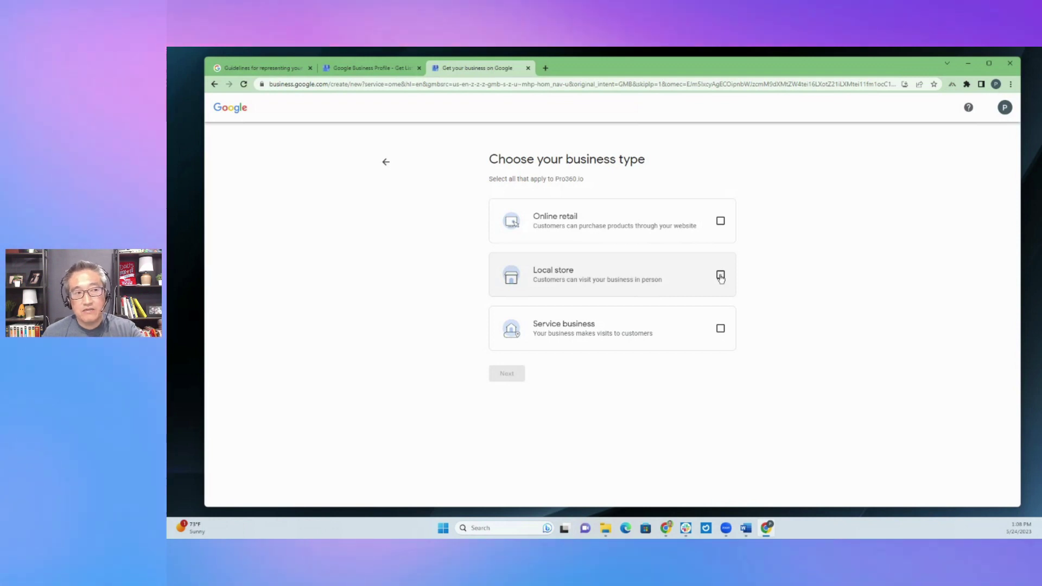
Select Local store as the business type and continue.
{"action": "left_click", "coordinate": [720, 276]}
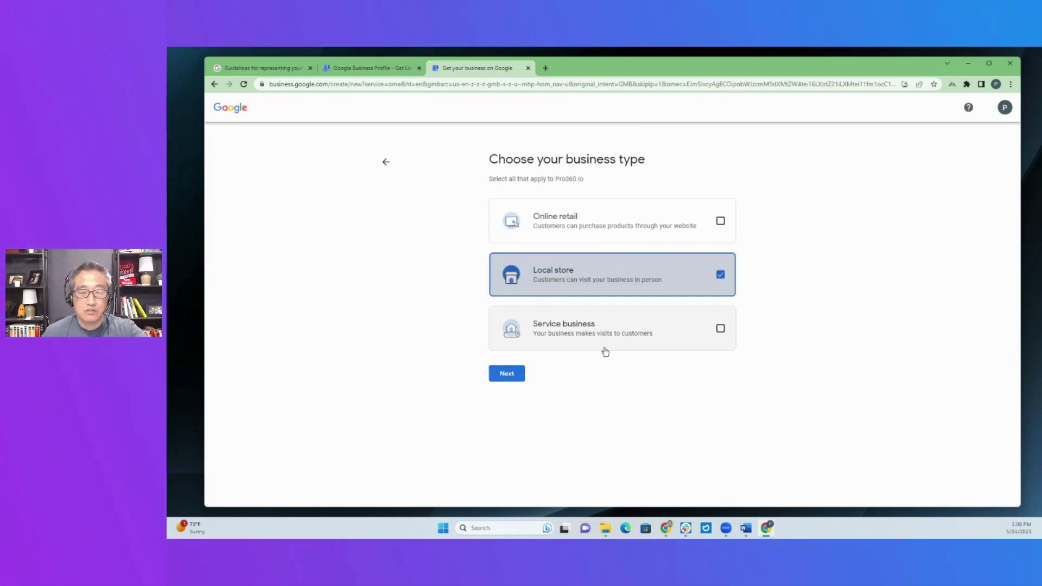
{"action": "left_click", "coordinate": [509, 375]}
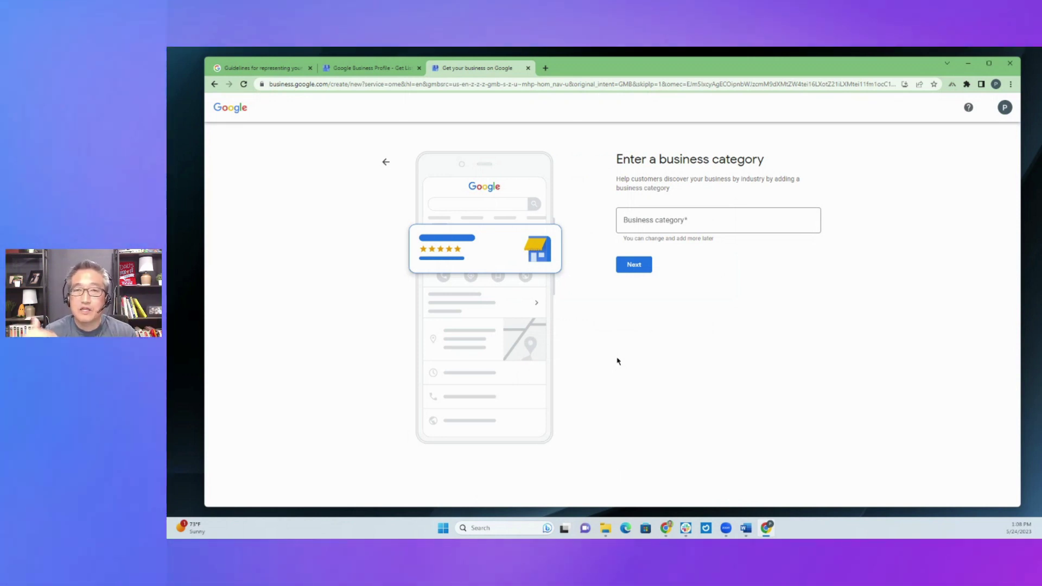
Set the business category to Software company.
{"action": "left_click", "coordinate": [641, 221]}
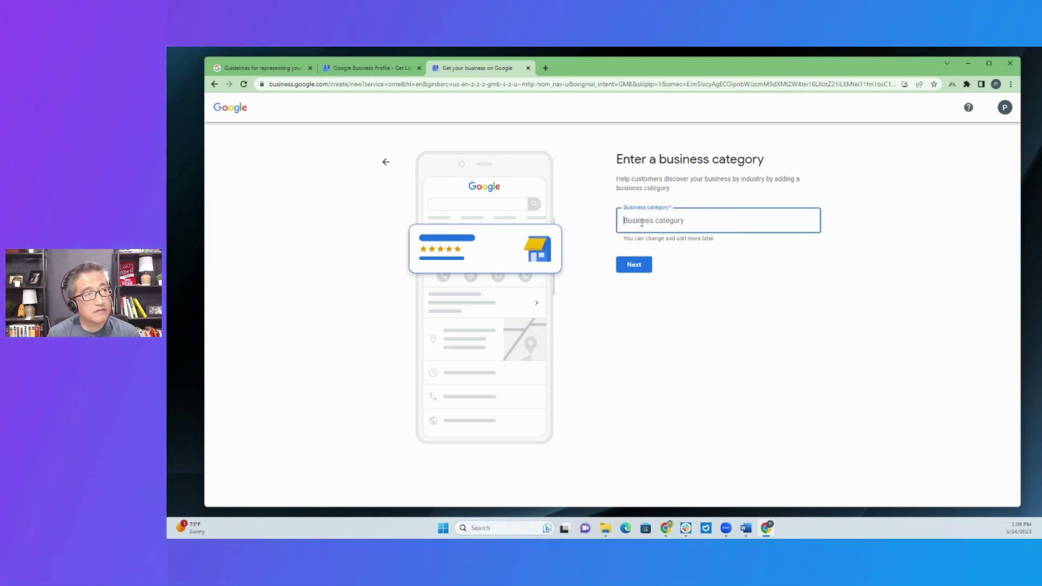
{"action": "type", "text": "soft"}
{"action": "left_click", "coordinate": [653, 313]}
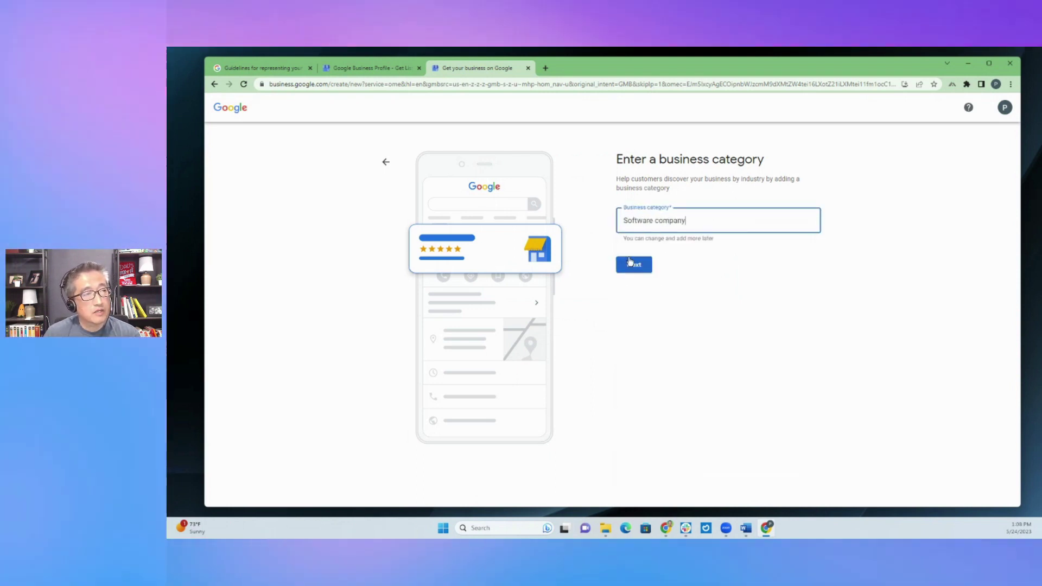
{"action": "left_click", "coordinate": [634, 264]}
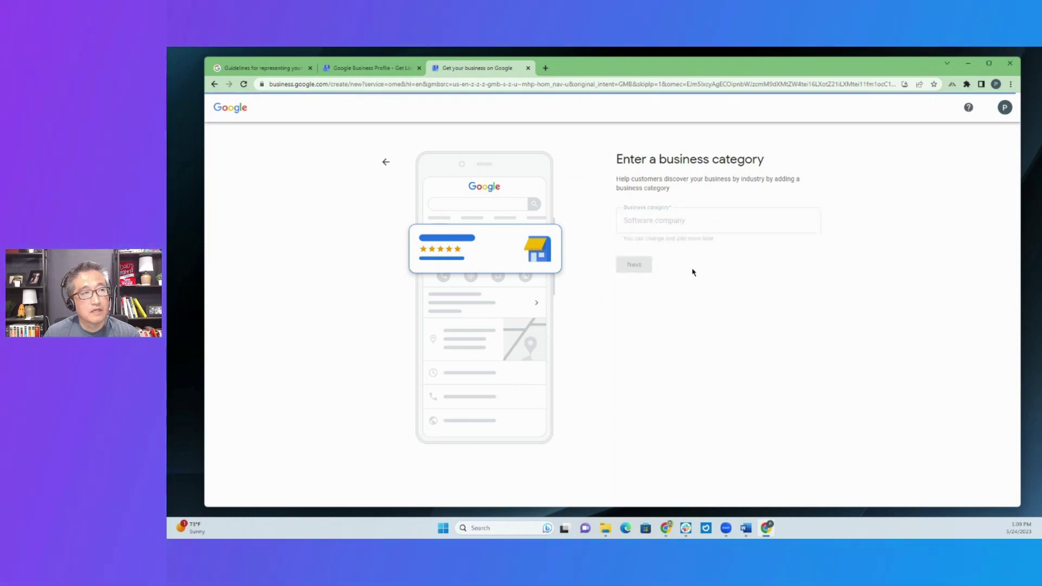
Keep United States as the country and fill in the saved business address.
{"action": "left_click", "coordinate": [651, 214]}
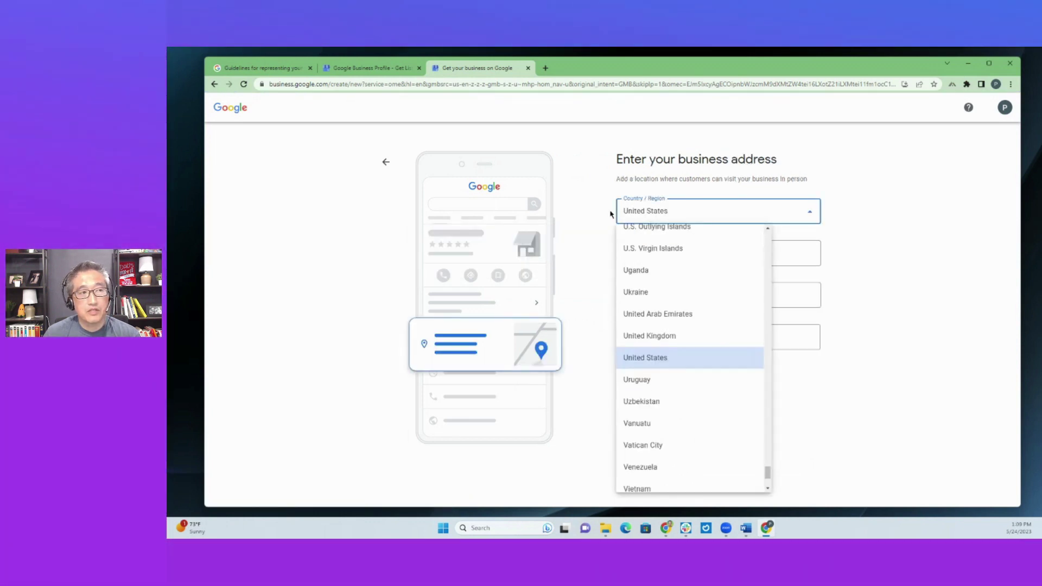
{"action": "left_click", "coordinate": [645, 358]}
{"action": "left_click", "coordinate": [668, 274]}
{"action": "left_click", "coordinate": [632, 415]}
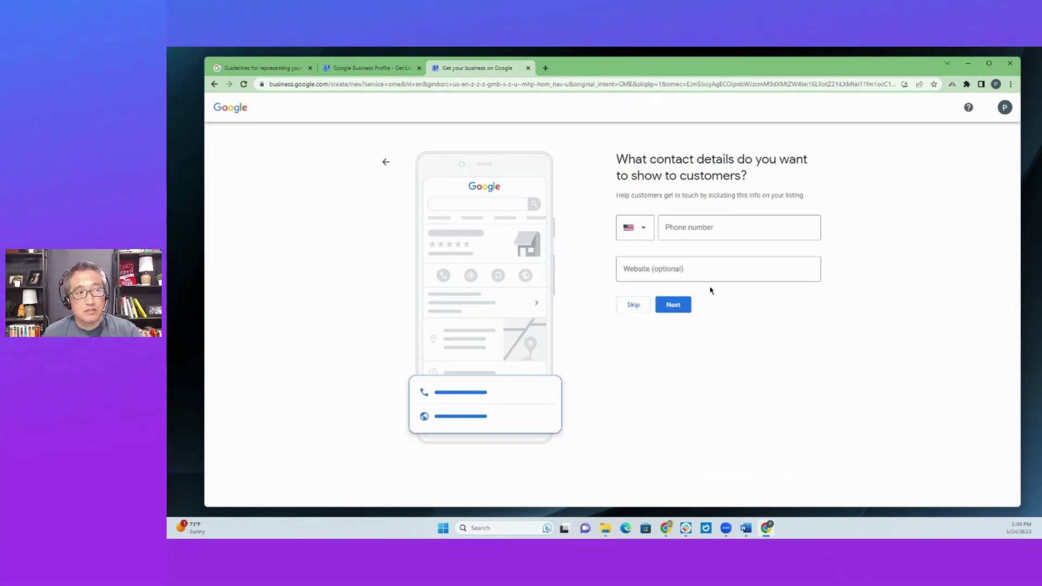
Enter the business phone number, leave Website blank, and submit the contact details.
{"action": "left_click", "coordinate": [671, 227]}
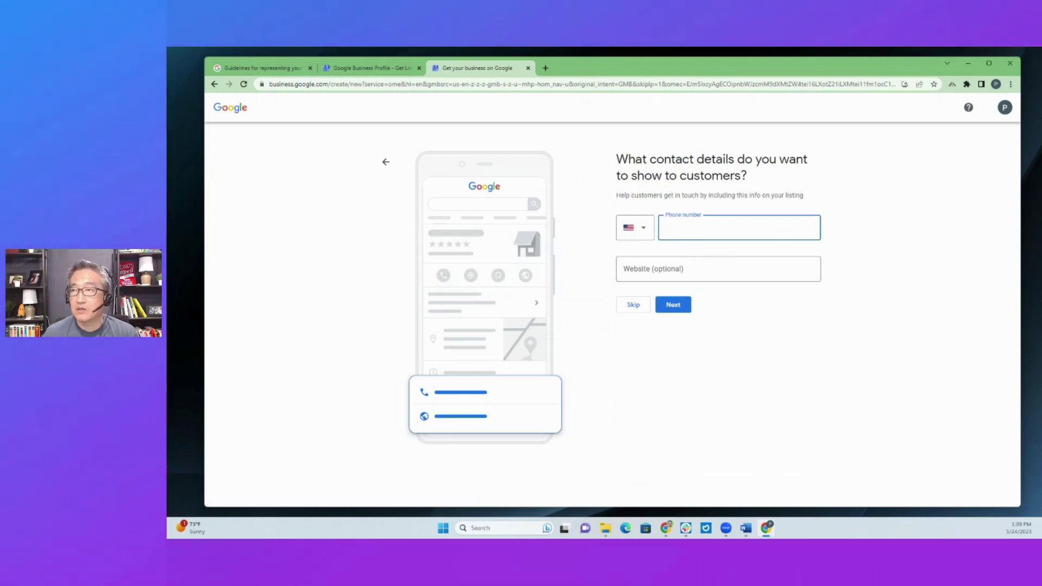
{"action": "key", "text": "alt+Tab"}
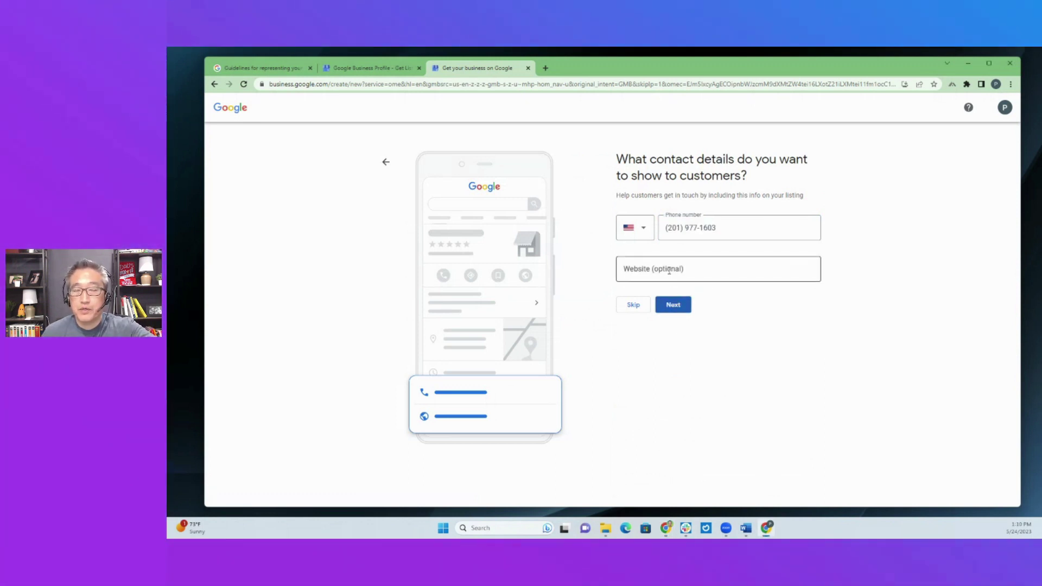
{"action": "left_click", "coordinate": [669, 268]}
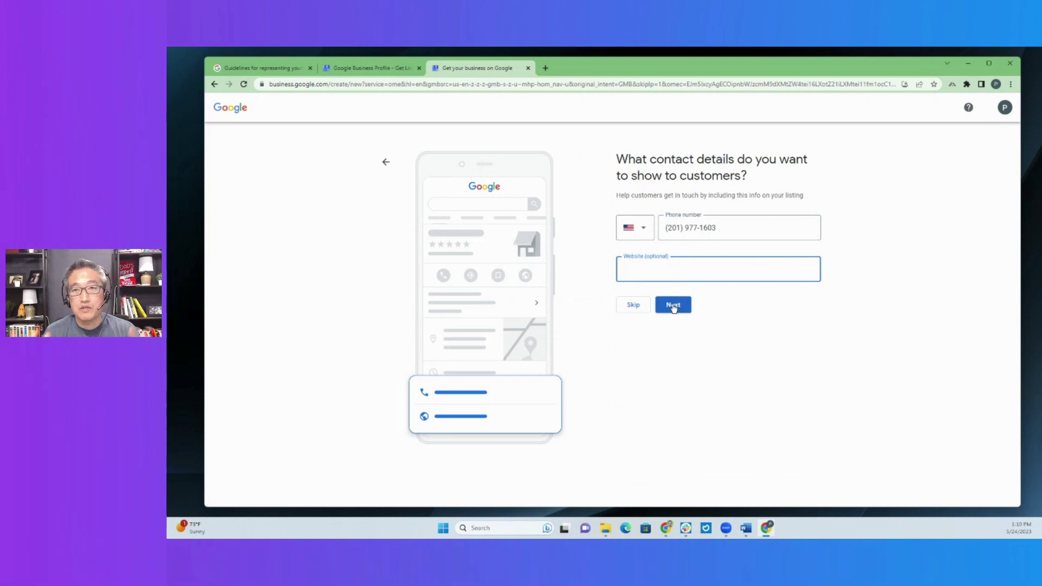
{"action": "left_click", "coordinate": [673, 306]}
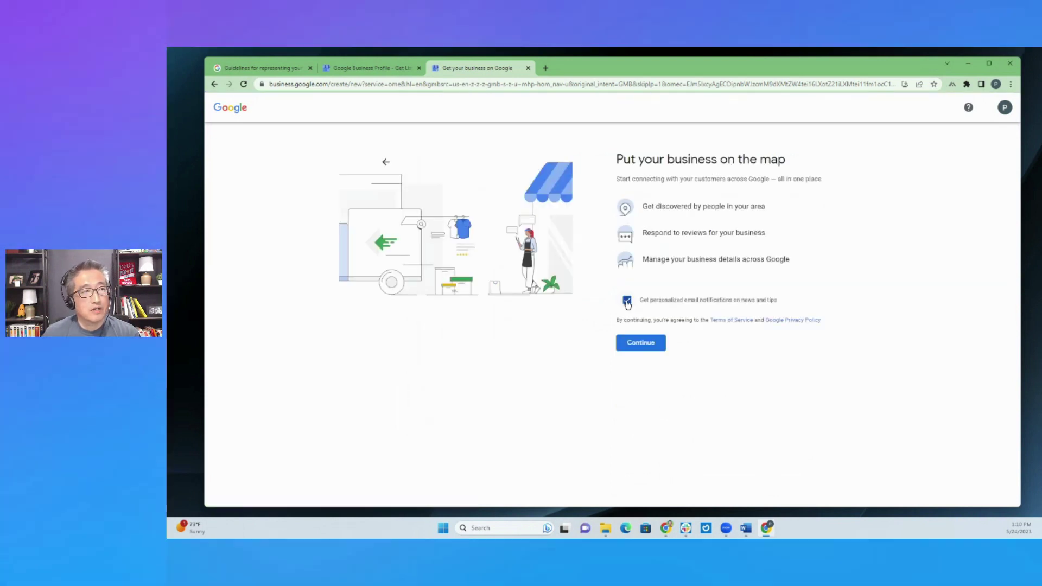
Accept the map terms and continue past the 'You're now verified' confirmation.
{"action": "left_click", "coordinate": [633, 346]}
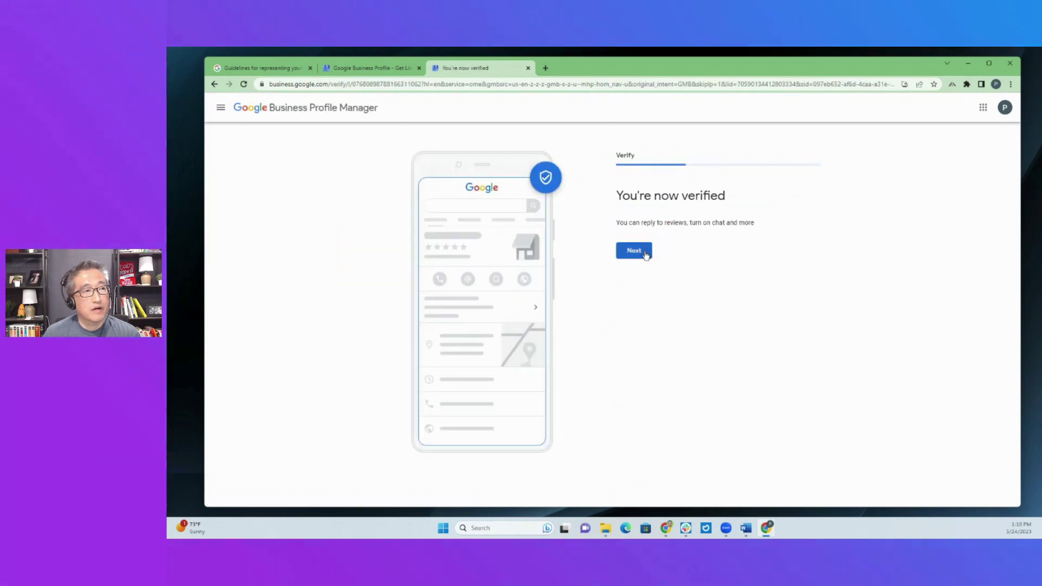
{"action": "left_click", "coordinate": [632, 251]}
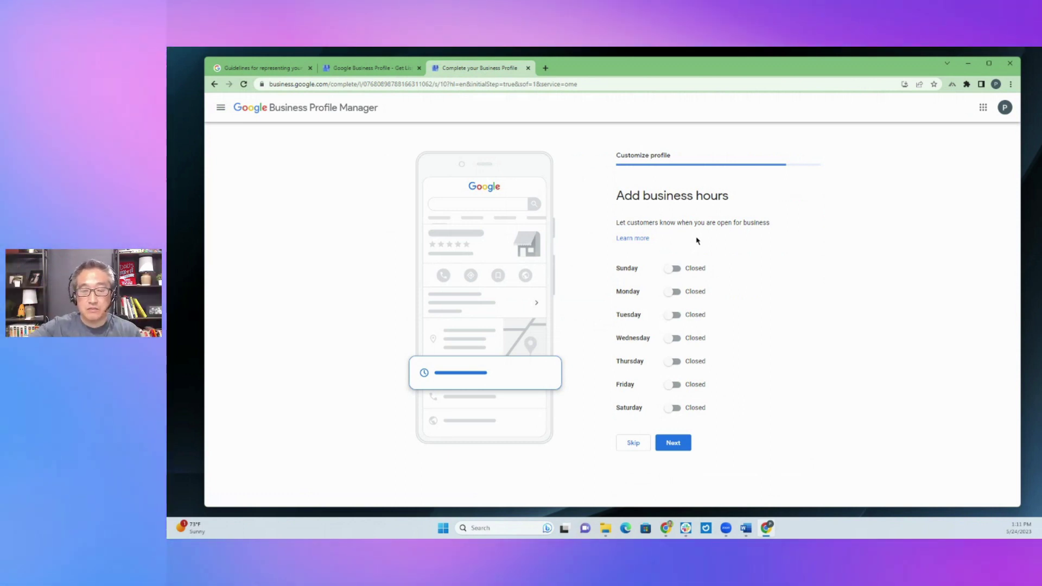
Browse the pro360.io website in a new tab, then return to the business profile setup.
{"action": "left_click", "coordinate": [547, 68]}
{"action": "type", "text": "pro"}
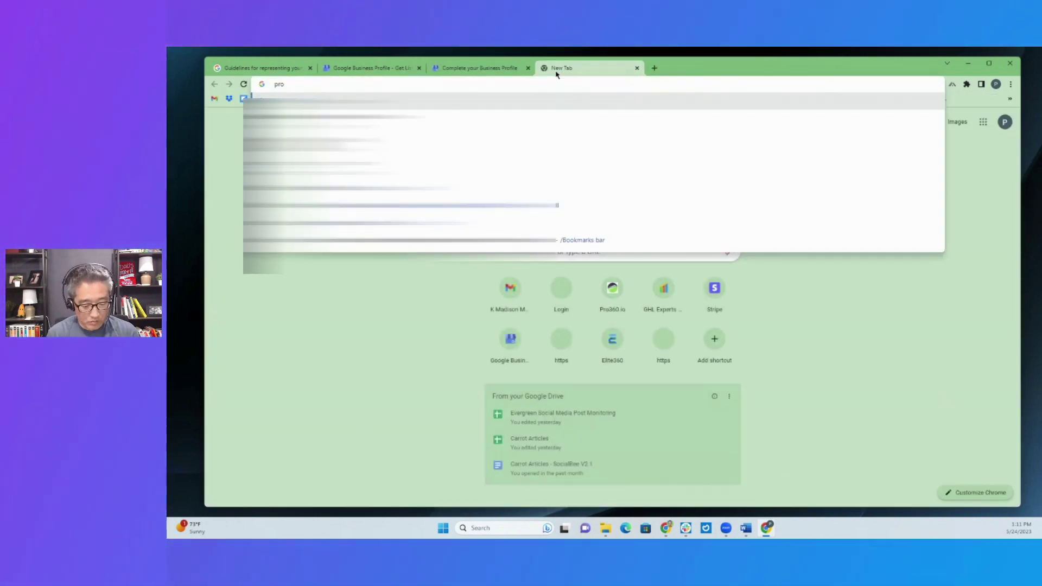
{"action": "type", "text": "360."}
{"action": "key", "text": "Return"}
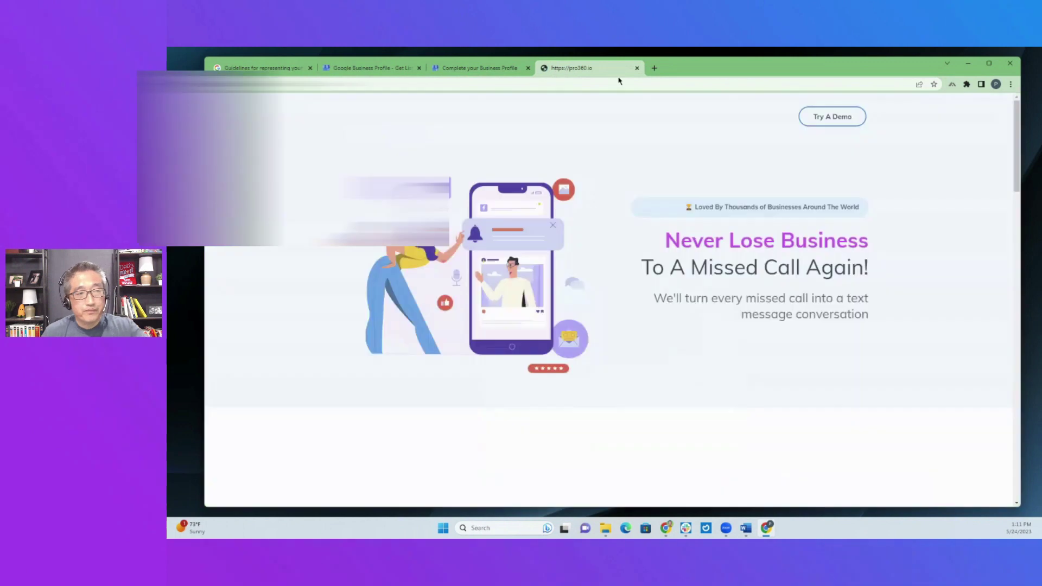
{"action": "scroll", "coordinate": [697, 227], "scroll_direction": "down", "scroll_amount": 6}
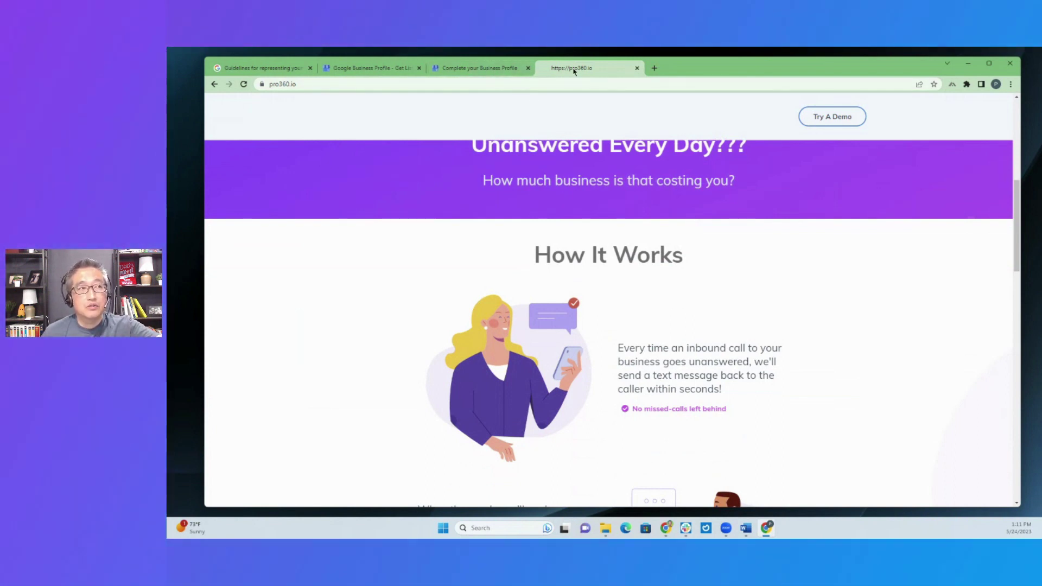
{"action": "left_click", "coordinate": [485, 69]}
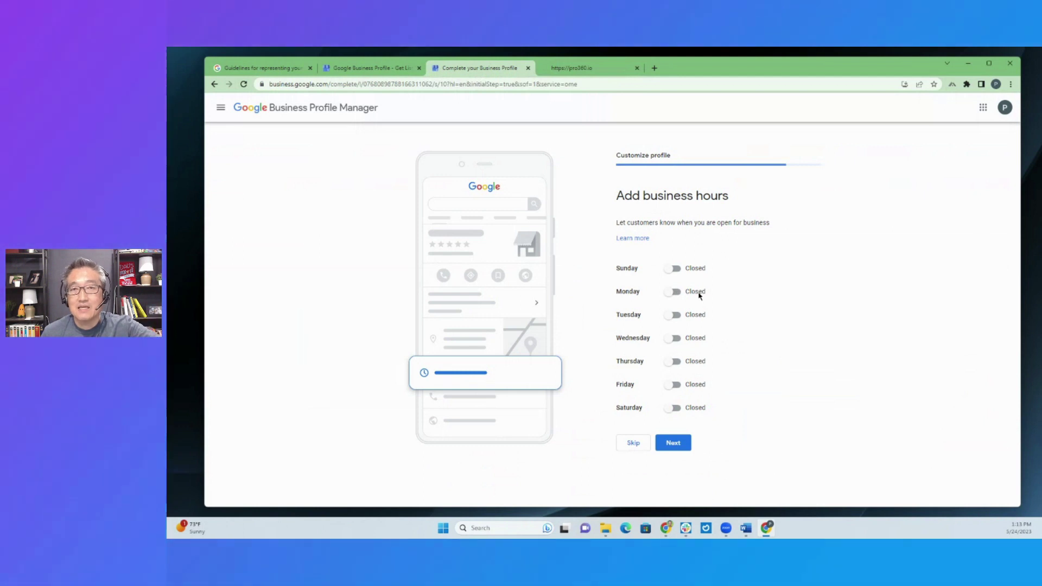
Open Monday through Wednesday with 9:00 AM–5:00 PM hours.
{"action": "left_click", "coordinate": [674, 292]}
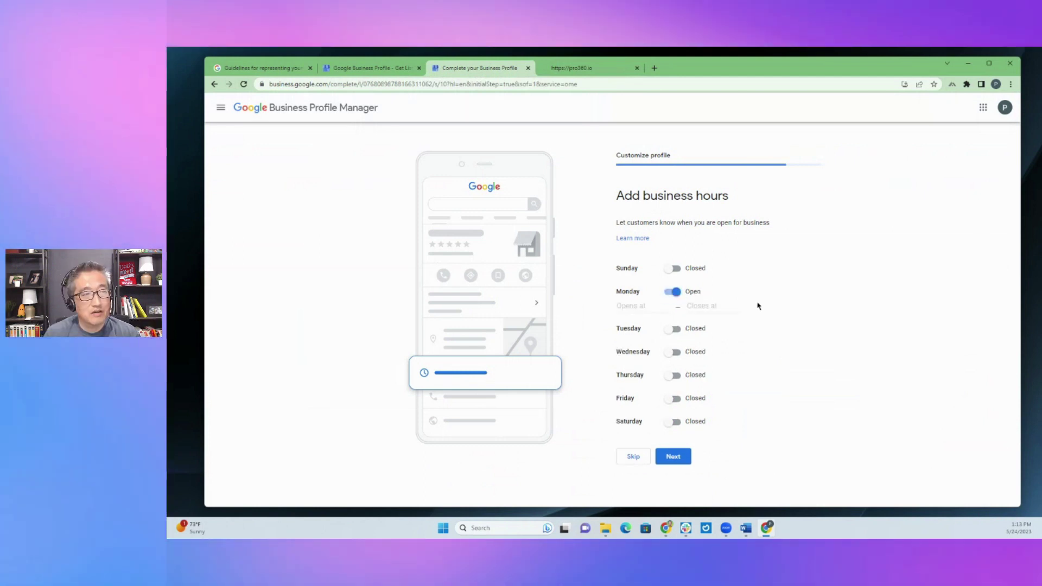
{"action": "left_click", "coordinate": [634, 308]}
{"action": "scroll", "coordinate": [642, 353], "scroll_direction": "down", "scroll_amount": 1}
{"action": "left_click", "coordinate": [639, 361]}
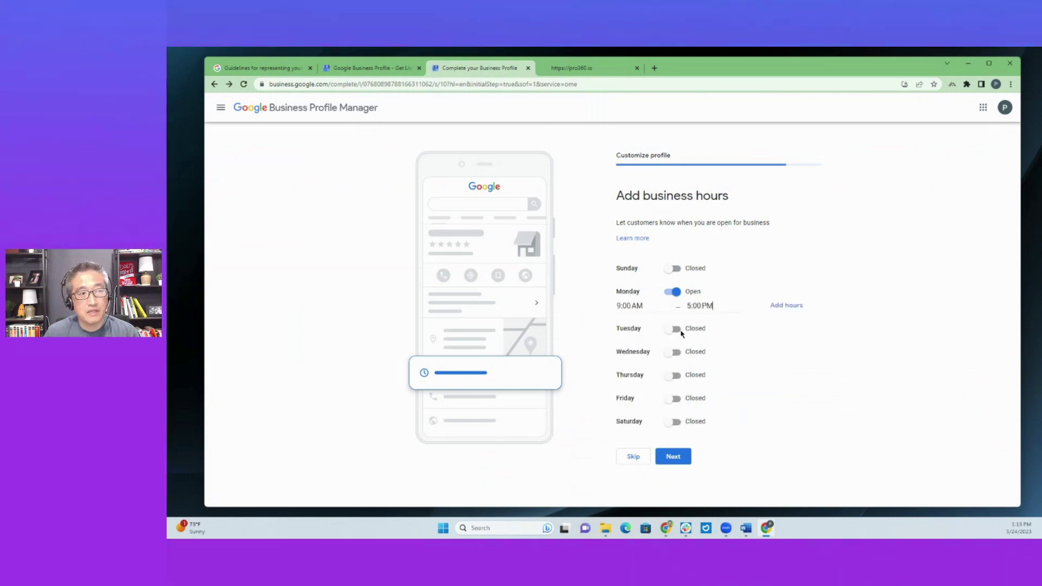
{"action": "left_click", "coordinate": [674, 330]}
{"action": "left_click", "coordinate": [666, 367]}
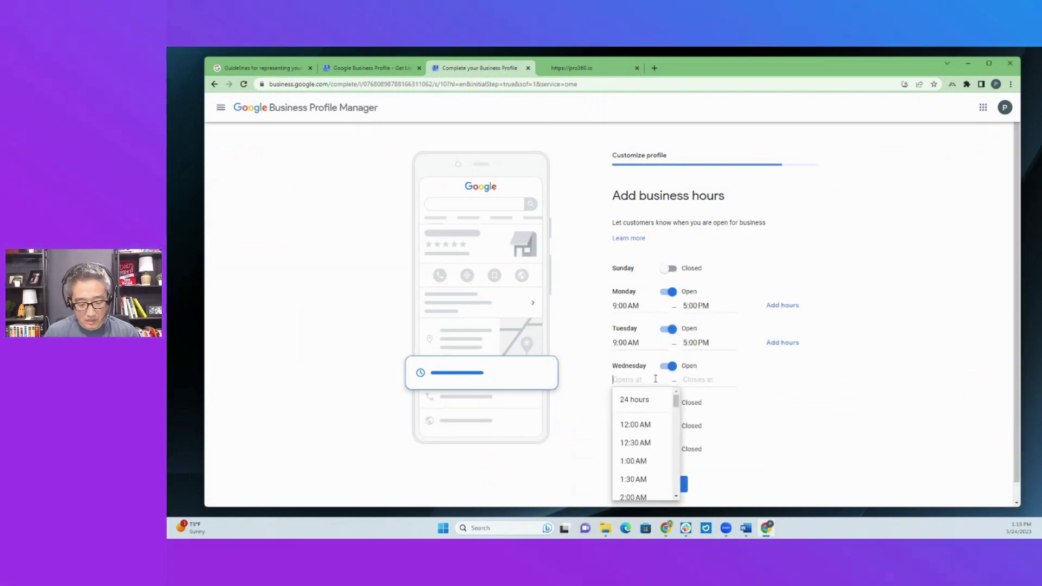
{"action": "scroll", "coordinate": [646, 434], "scroll_direction": "down", "scroll_amount": 5}
{"action": "left_click", "coordinate": [635, 425]}
Open Thursday and Friday at 9:00 AM–5:00 PM and save the weekday hours.
{"action": "left_click", "coordinate": [668, 403]}
{"action": "left_click", "coordinate": [635, 417]}
{"action": "left_click", "coordinate": [635, 435]}
{"action": "left_click", "coordinate": [668, 440]}
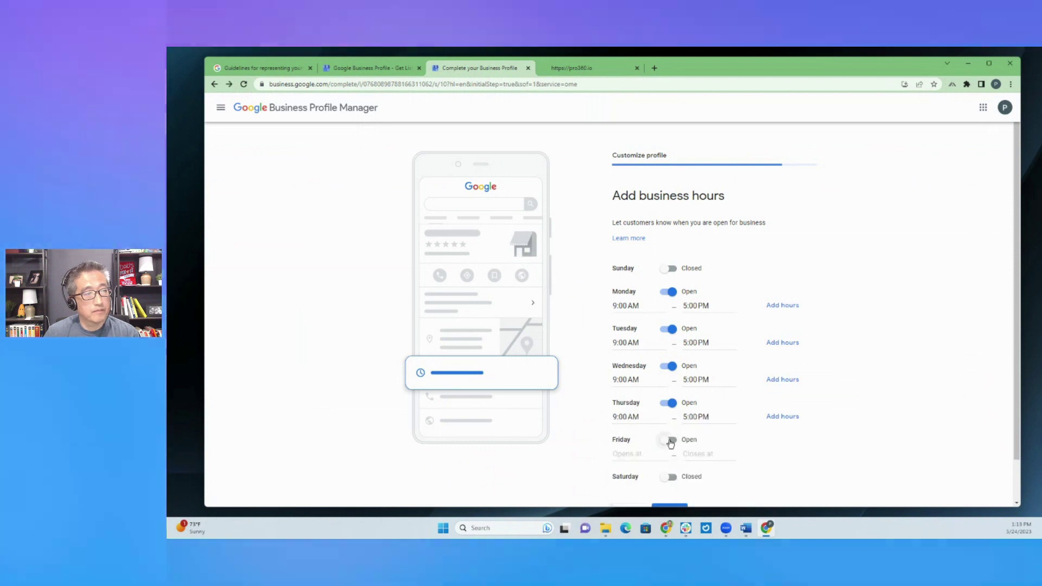
{"action": "left_click", "coordinate": [668, 465]}
{"action": "left_click", "coordinate": [707, 480]}
{"action": "scroll", "coordinate": [706, 434], "scroll_direction": "down", "scroll_amount": 1}
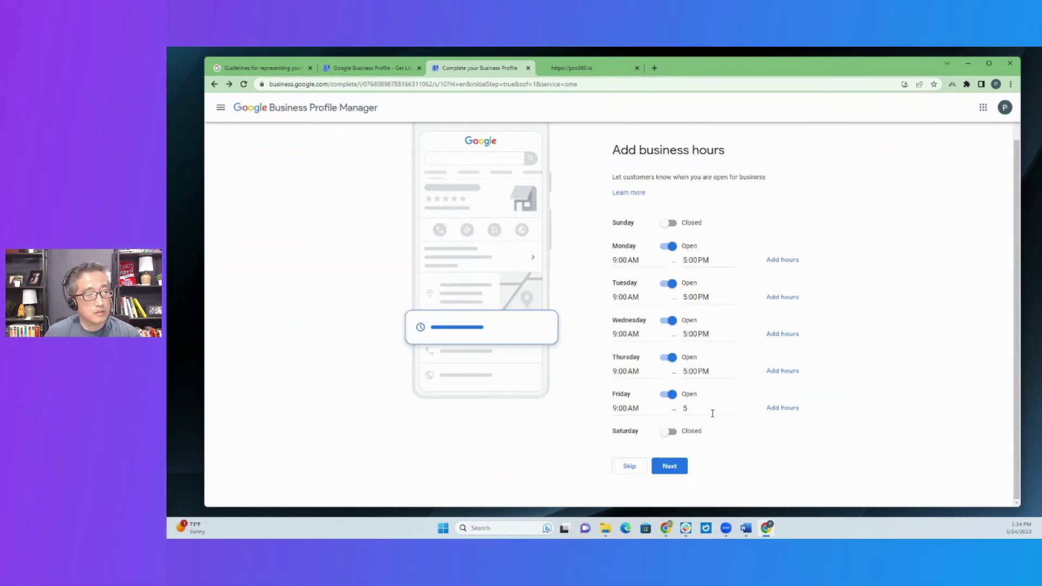
{"action": "left_click", "coordinate": [670, 467]}
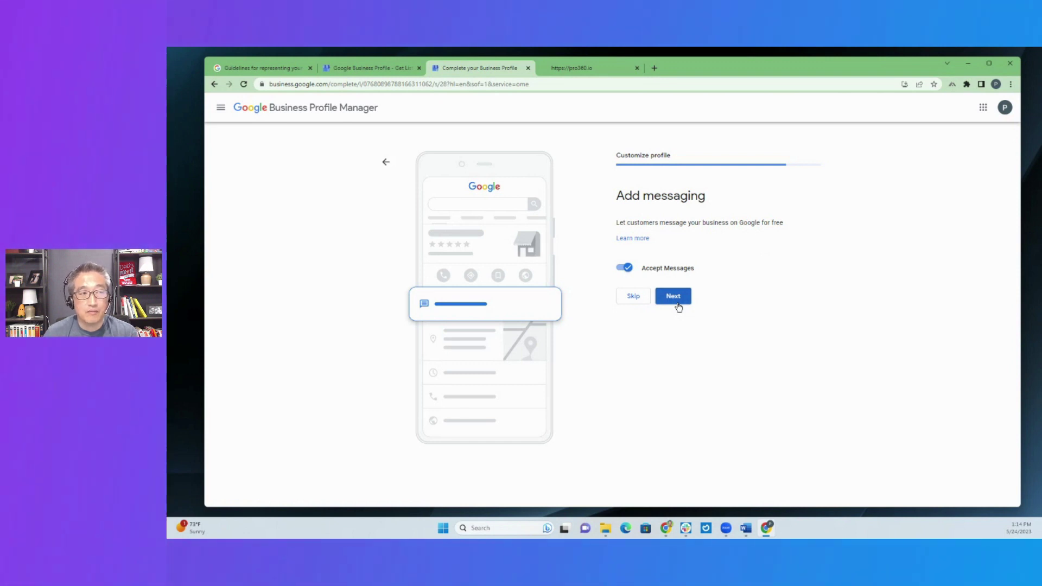
Keep Accept Messages on and skip the business description.
{"action": "left_click", "coordinate": [674, 297]}
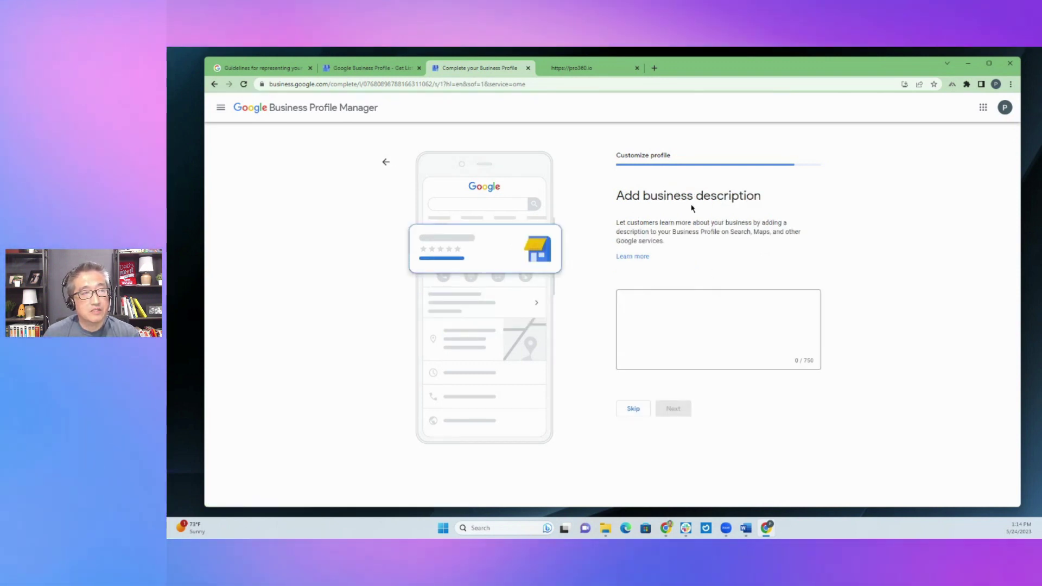
{"action": "left_click", "coordinate": [629, 301]}
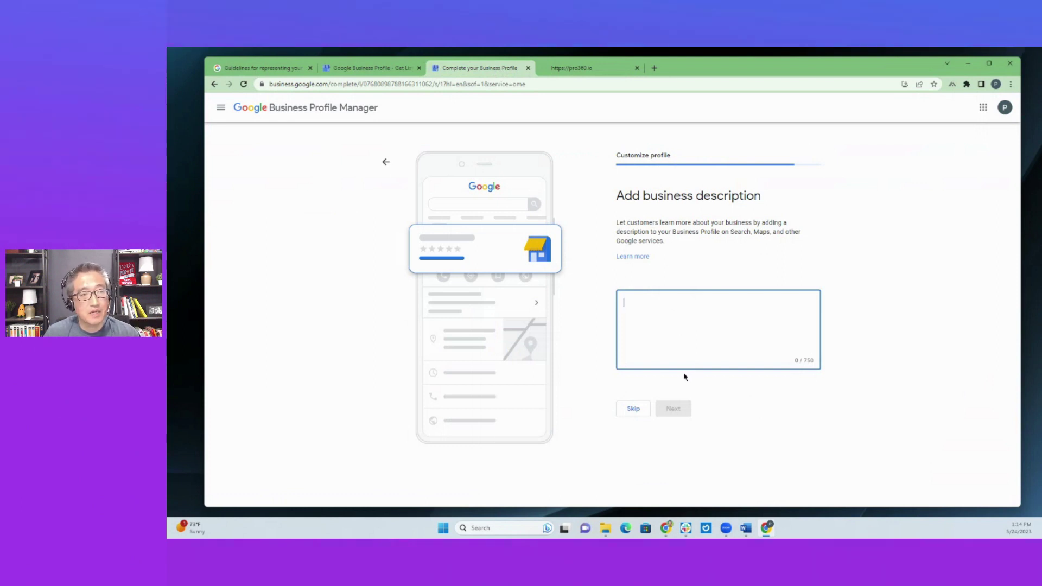
{"action": "left_click", "coordinate": [632, 411]}
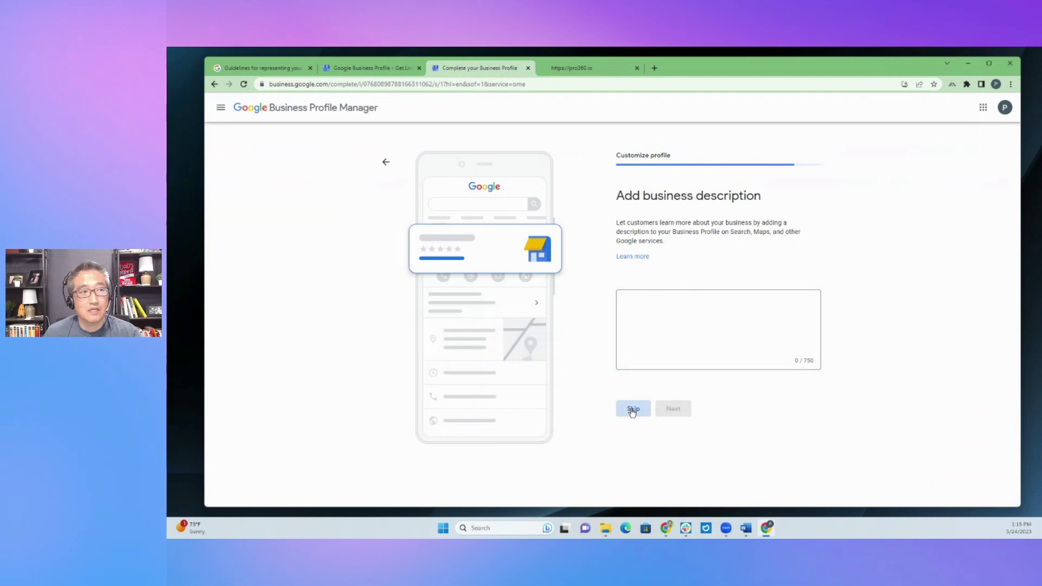
{"action": "left_click", "coordinate": [633, 410]}
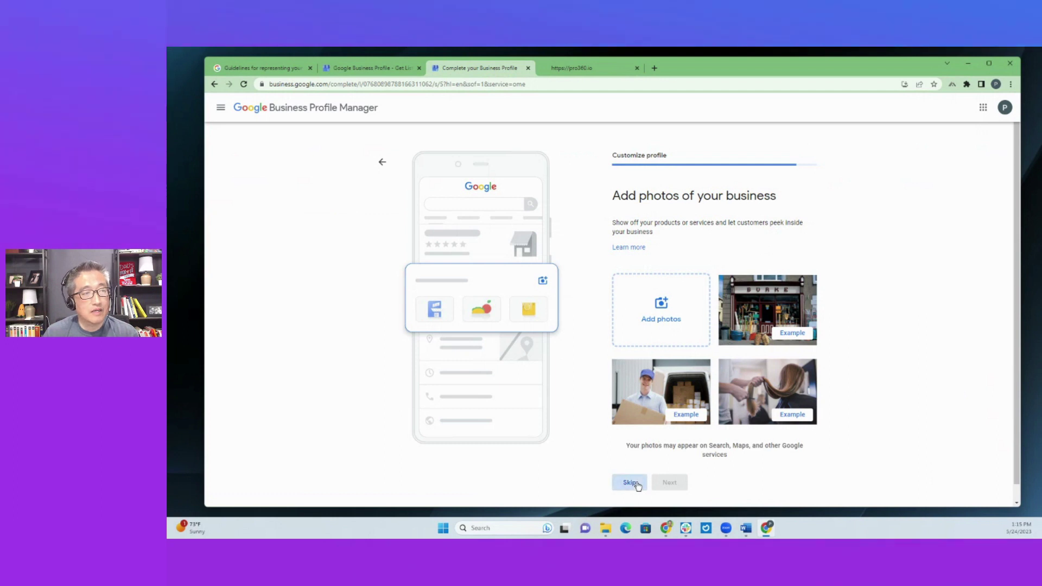
Skip the photos, the $500 advertising credit and the custom domain offer.
{"action": "left_click", "coordinate": [631, 482]}
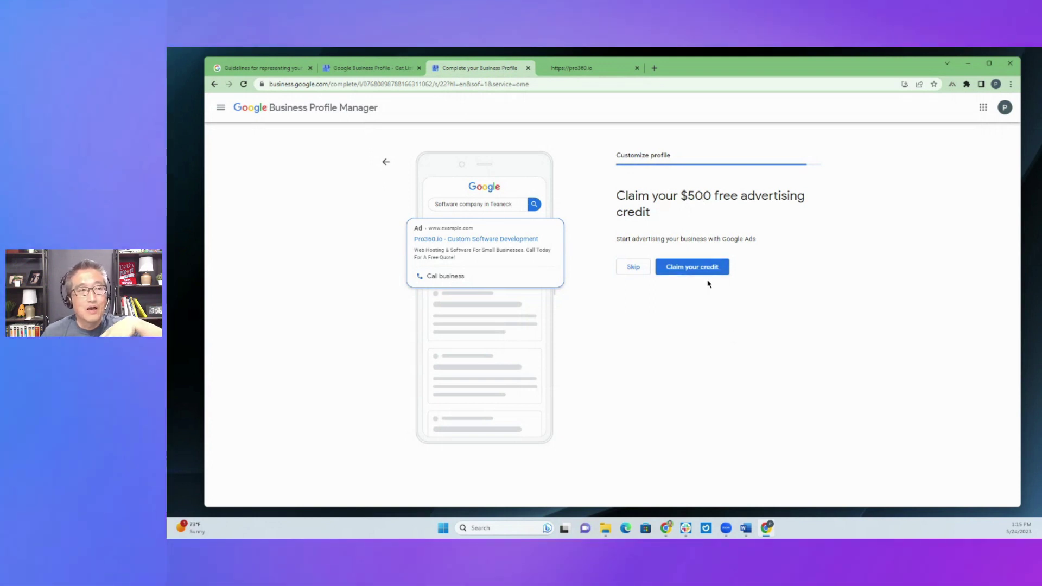
{"action": "left_click", "coordinate": [633, 268]}
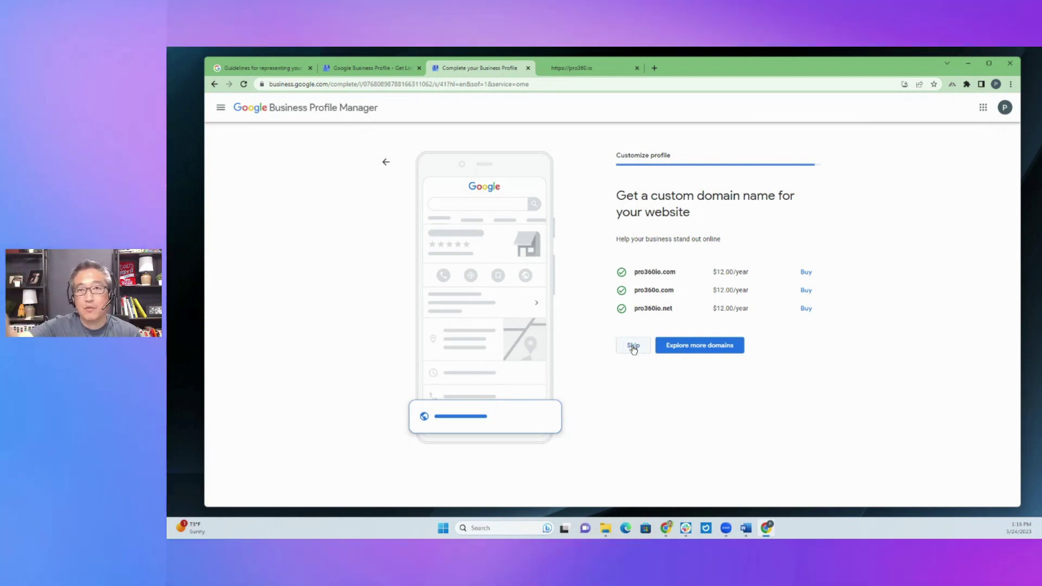
{"action": "left_click", "coordinate": [633, 346]}
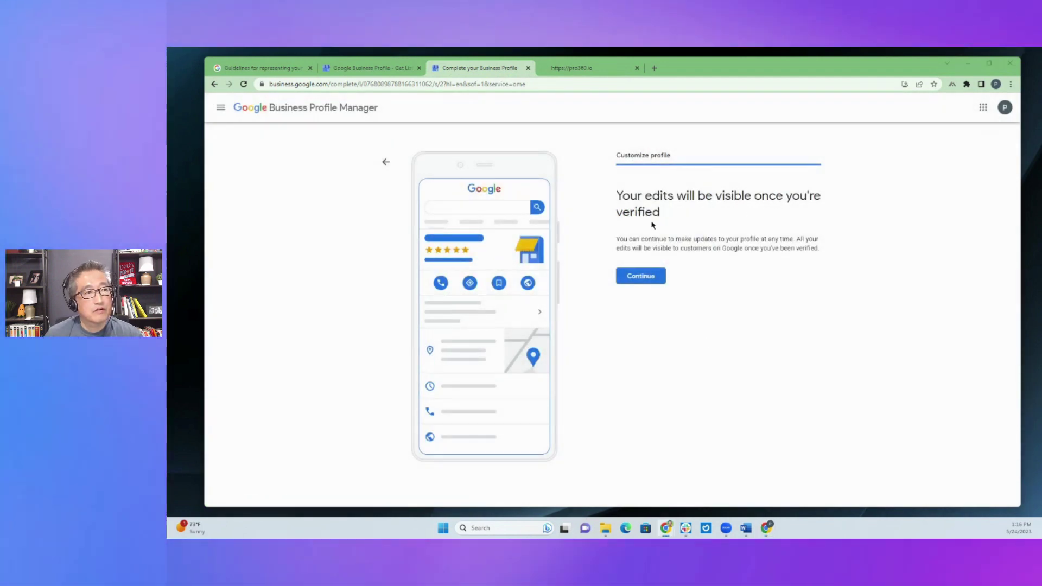
Continue past the final page to complete the profile setup wizard.
{"action": "left_click", "coordinate": [647, 280]}
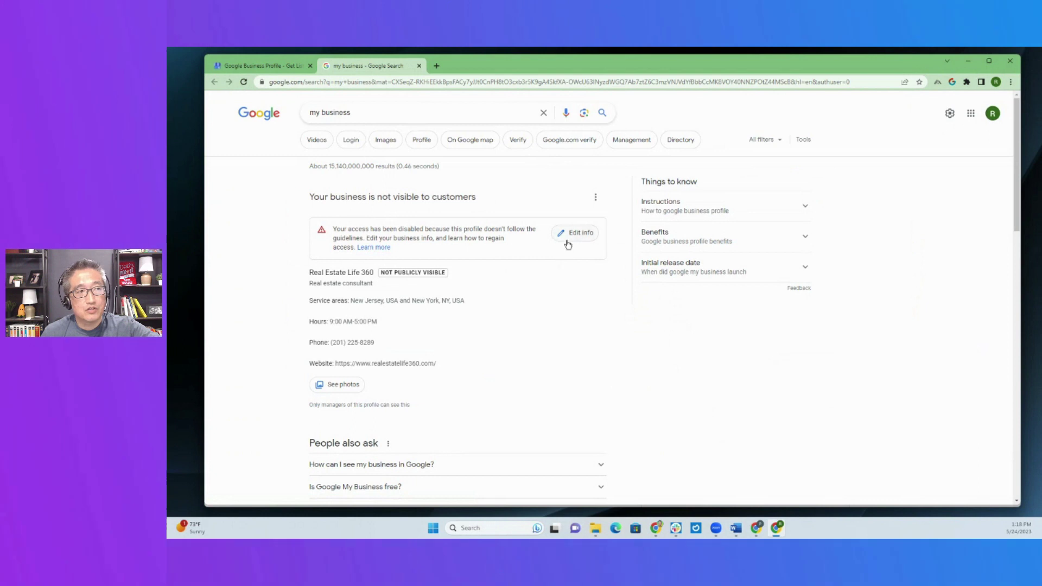
Open and read the help article explaining the disabled business profile.
{"action": "left_click", "coordinate": [381, 251]}
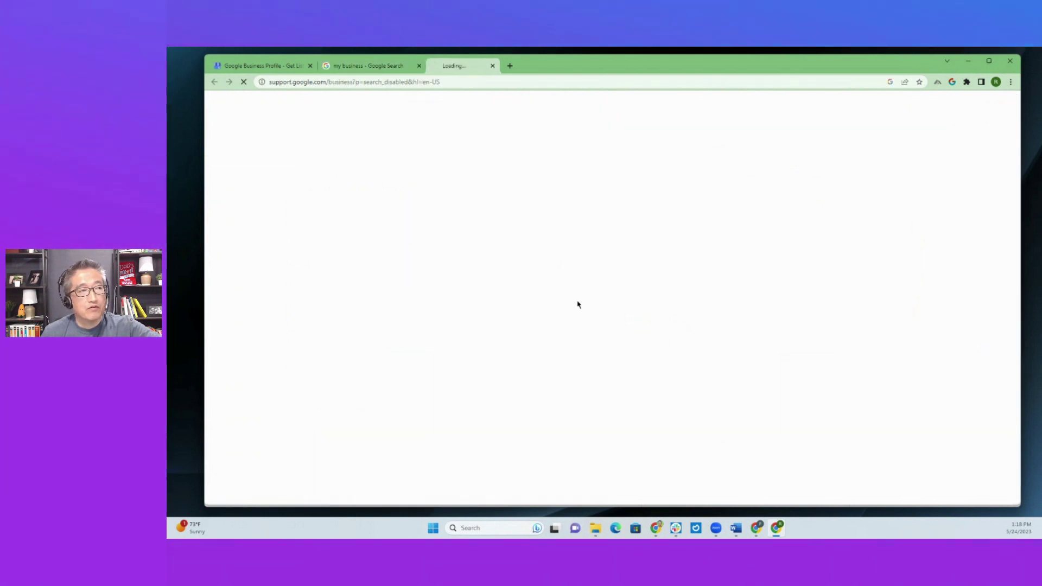
{"action": "scroll", "coordinate": [578, 328], "scroll_direction": "down", "scroll_amount": 5}
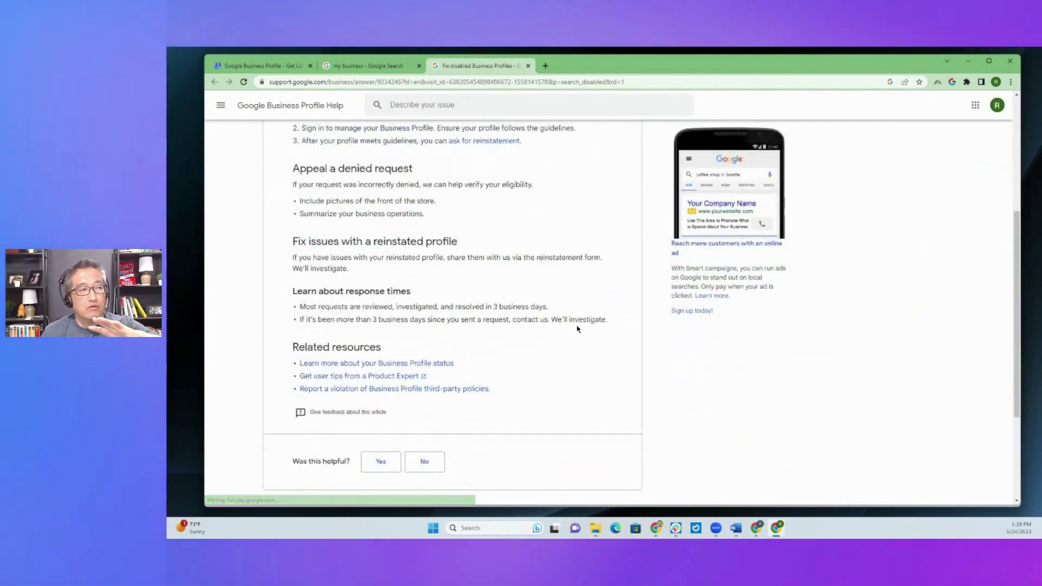